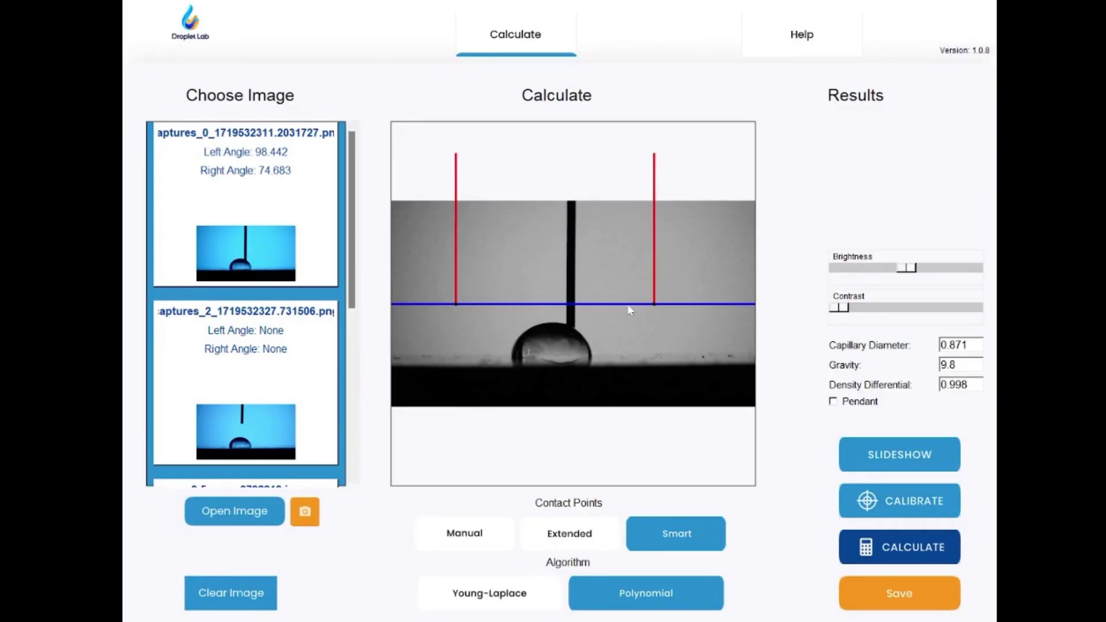
- Align the baseline and both contact lines to the droplet, then calculate: 99.249° left, 83.306° right
{"action": "left_click_drag", "start_coordinate": [627, 306], "coordinate": [618, 363]}
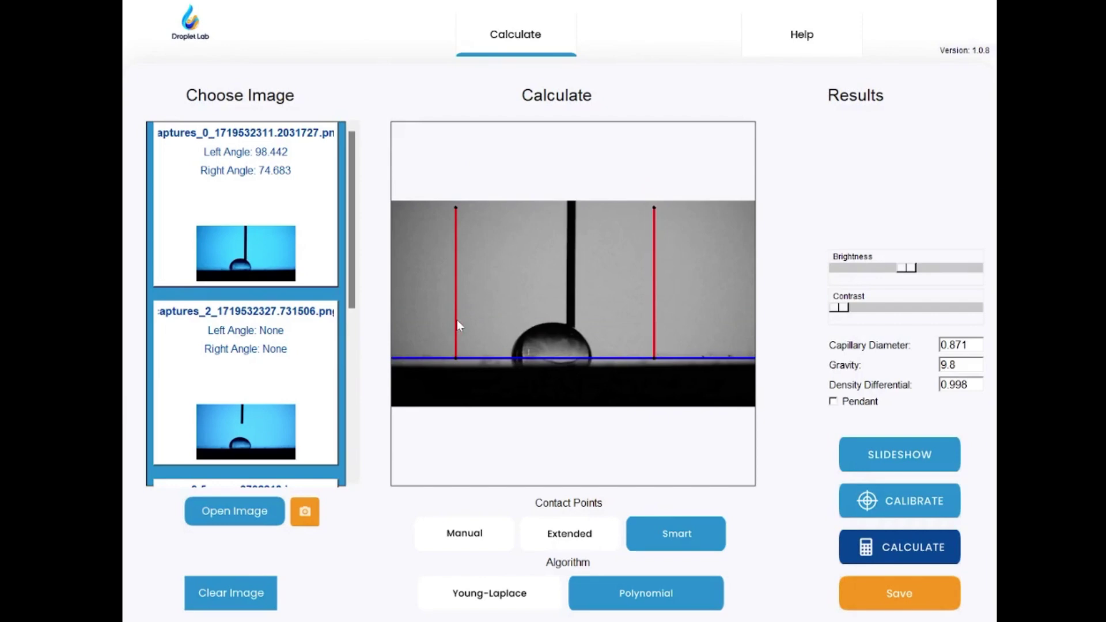
{"action": "left_click_drag", "start_coordinate": [456, 321], "coordinate": [510, 324]}
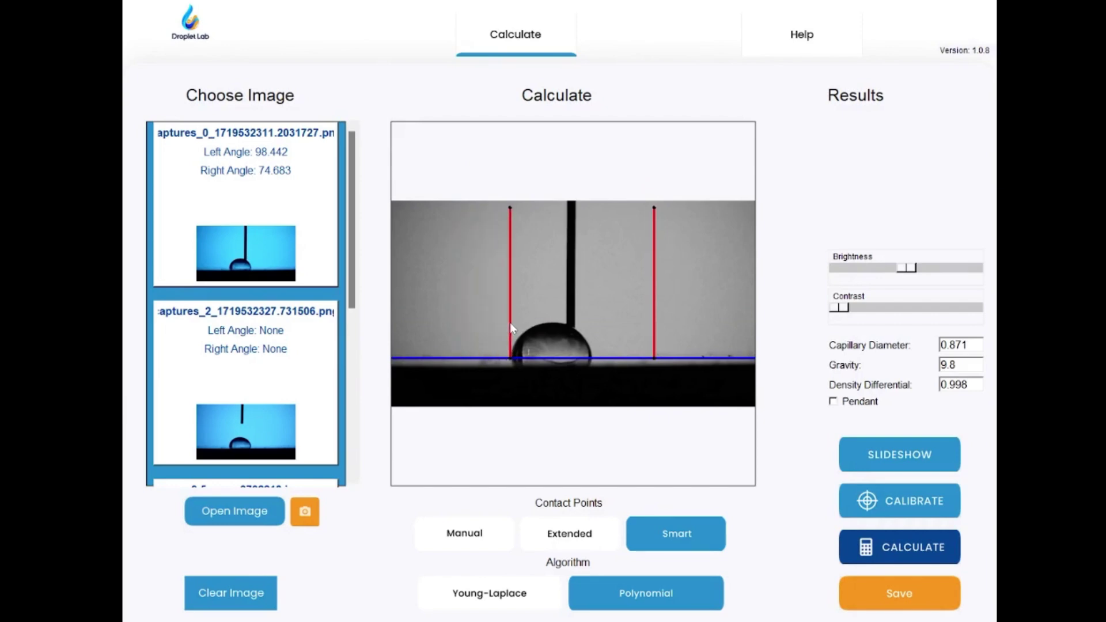
{"action": "left_click_drag", "start_coordinate": [654, 345], "coordinate": [592, 343]}
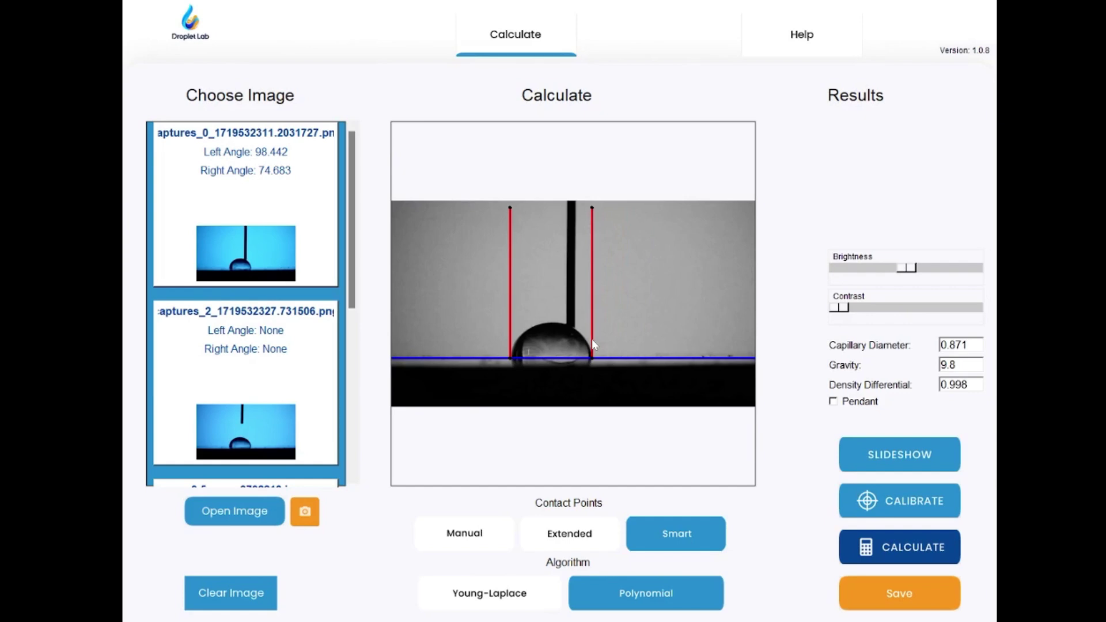
{"action": "left_click", "coordinate": [898, 547]}
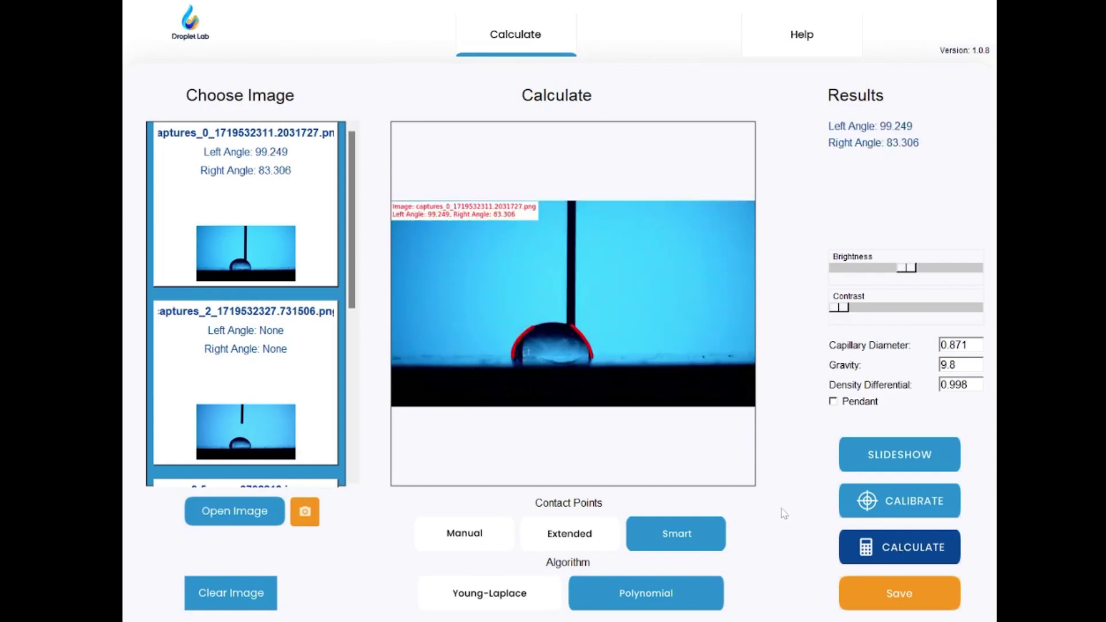
- Load the second capture, choose the Young-Laplace fit, and enter capillary diameter 0.5
{"action": "left_click", "coordinate": [266, 428]}
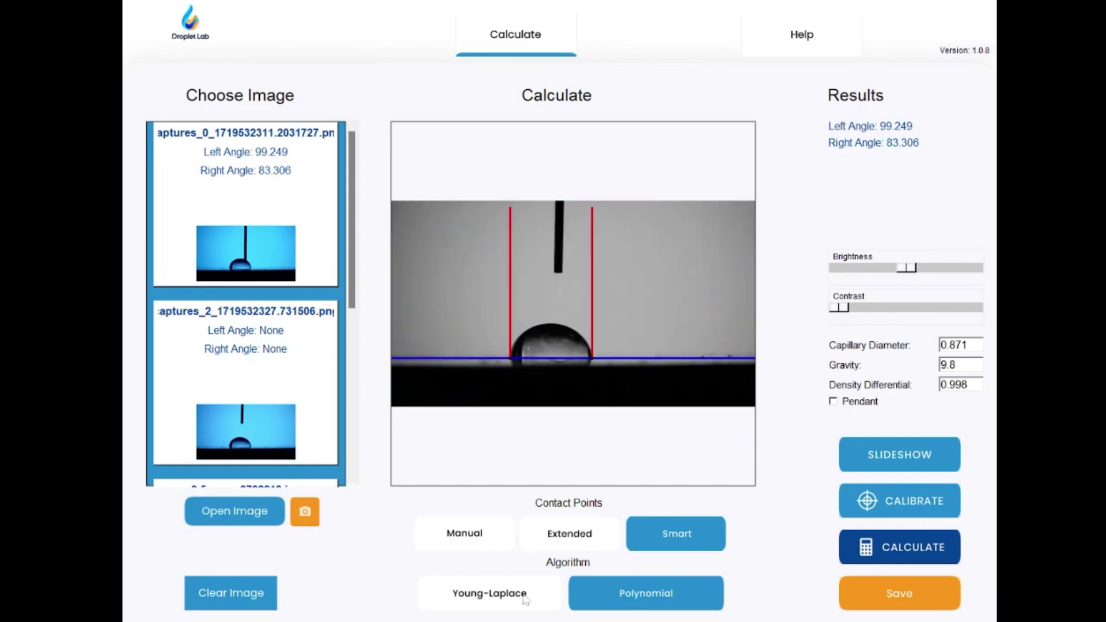
{"action": "left_click", "coordinate": [494, 598]}
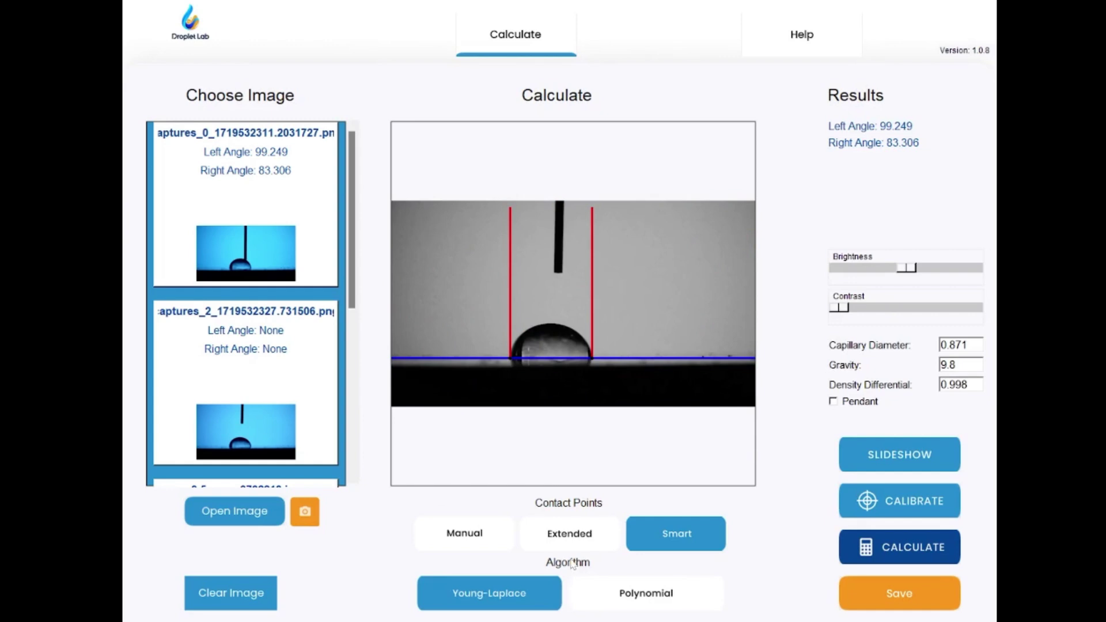
{"action": "key", "text": "ctrl+a"}
{"action": "type", "text": "0"}
- Raise the baseline to the needle tip and fit the side lines around the needle width
{"action": "mouse_move", "coordinate": [559, 360]}
{"action": "left_mouse_down"}
{"action": "mouse_move", "coordinate": [549, 270]}
{"action": "mouse_move", "coordinate": [561, 265]}
{"action": "left_mouse_up"}
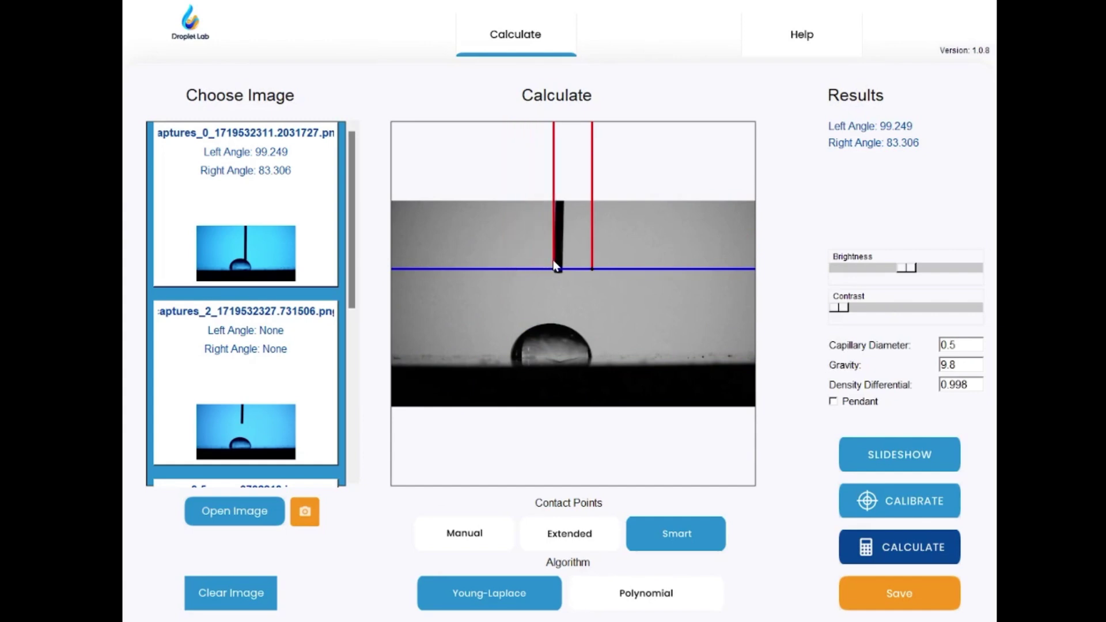
{"action": "left_click_drag", "start_coordinate": [593, 265], "coordinate": [564, 271]}
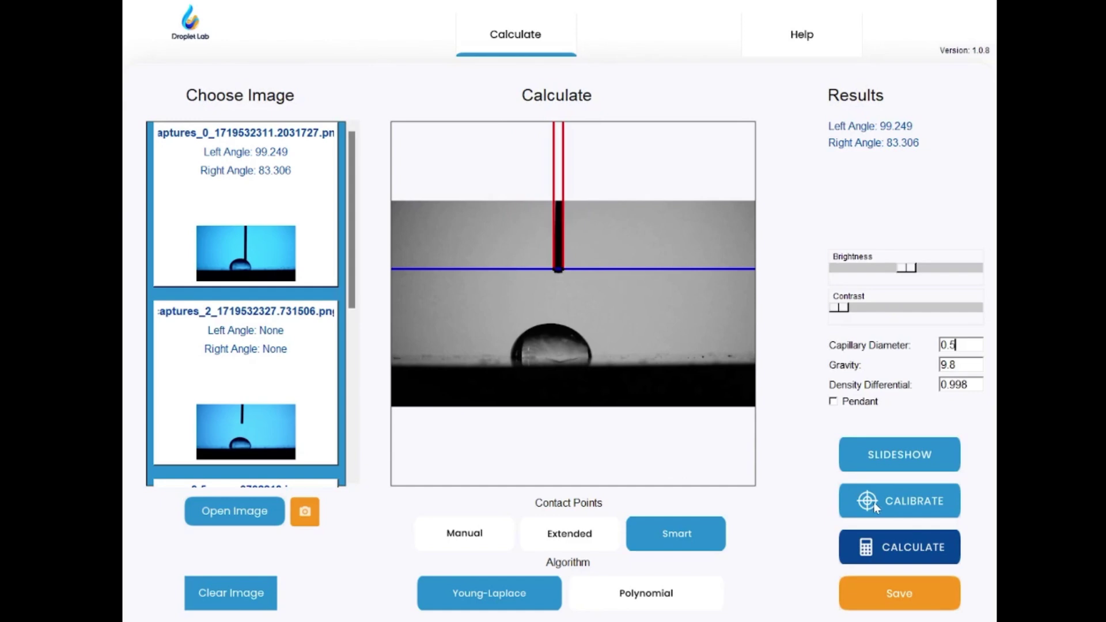
{"action": "mouse_move", "coordinate": [555, 262]}
{"action": "left_mouse_down"}
{"action": "mouse_move", "coordinate": [516, 267]}
{"action": "mouse_move", "coordinate": [594, 265]}
{"action": "mouse_move", "coordinate": [560, 358]}
{"action": "mouse_move", "coordinate": [593, 350]}
{"action": "left_mouse_up"}
- Set the left contact line on the droplet edge and recalculate, giving 69.515° on both sides
{"action": "left_click_drag", "start_coordinate": [517, 341], "coordinate": [510, 352]}
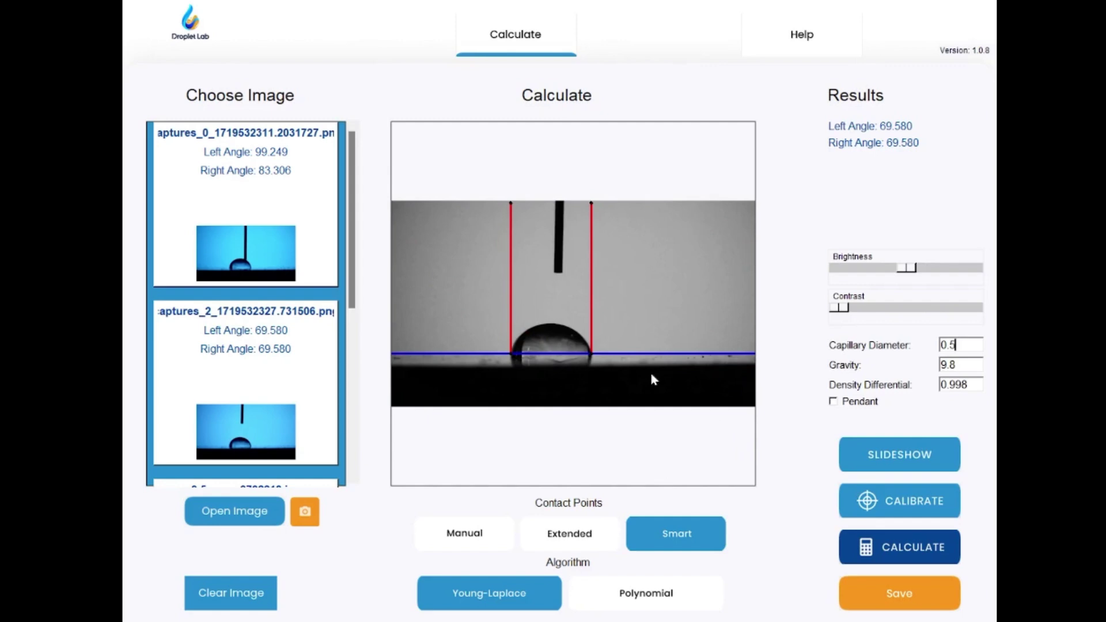
{"action": "left_click", "coordinate": [925, 548]}
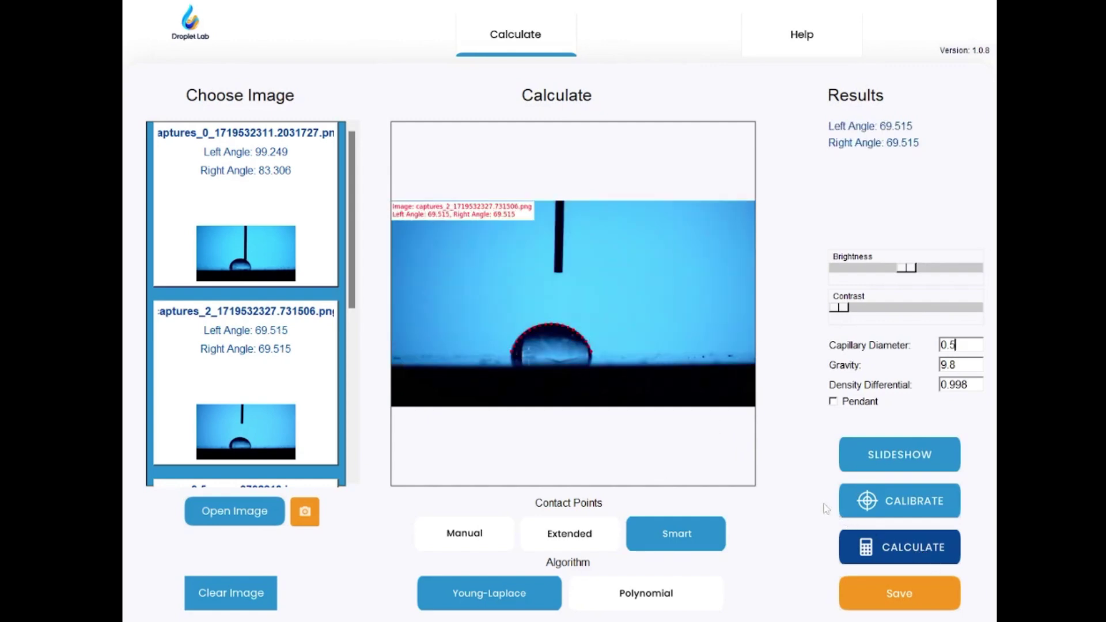
{"action": "left_click_drag", "start_coordinate": [354, 291], "coordinate": [354, 397]}
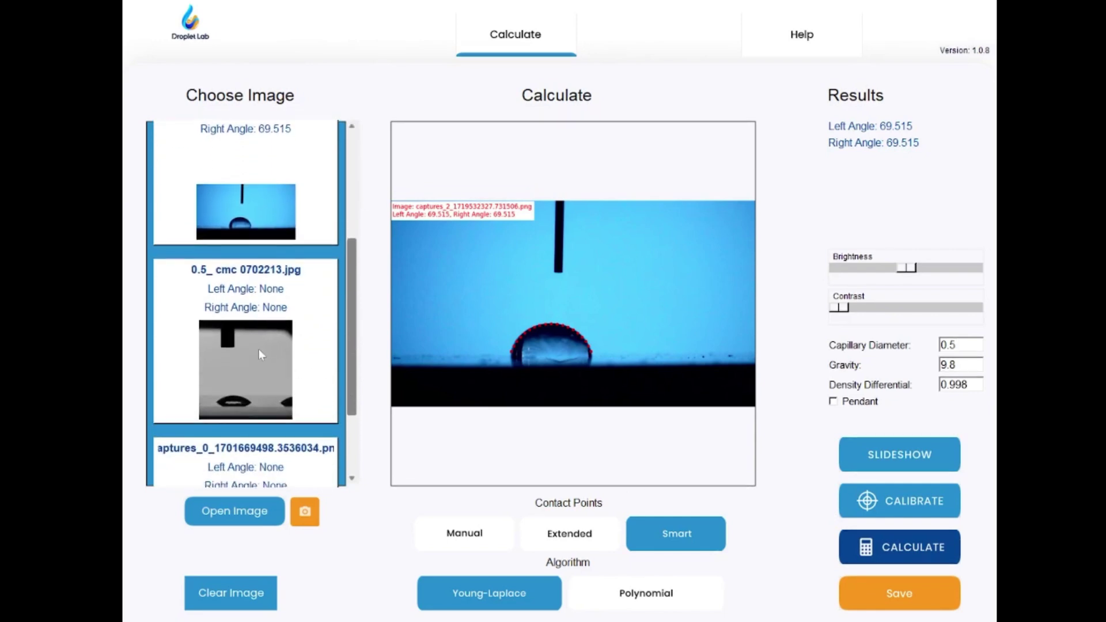
- Measure 0.5_ cmc 0702213.jpg with Polynomial and Extended points: 45.404° left, 40.044° right
{"action": "left_click", "coordinate": [258, 353]}
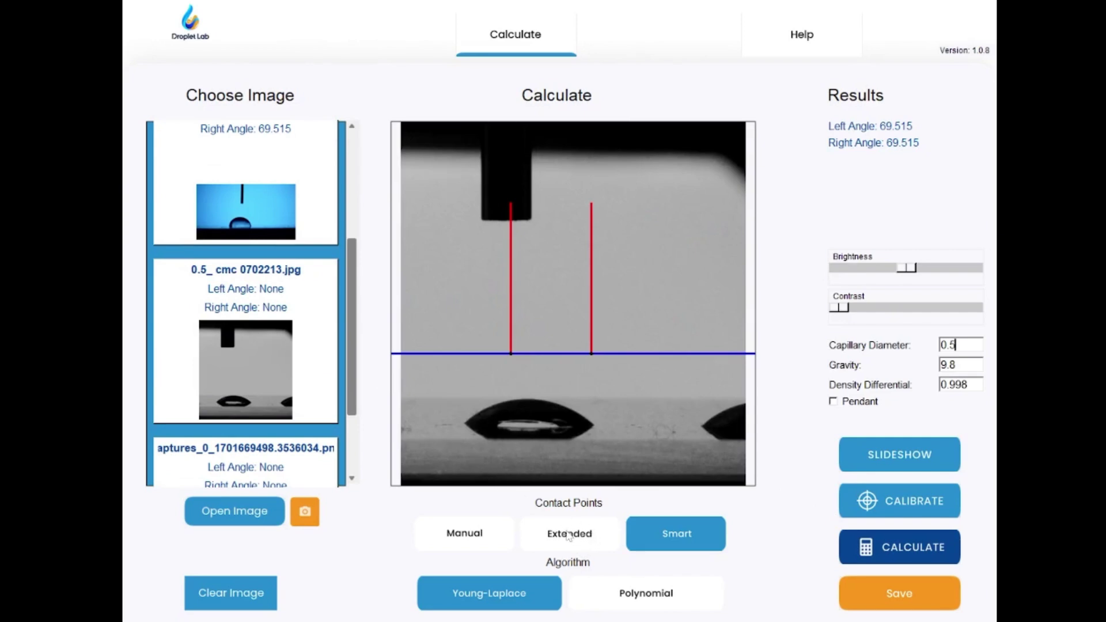
{"action": "left_click", "coordinate": [621, 602]}
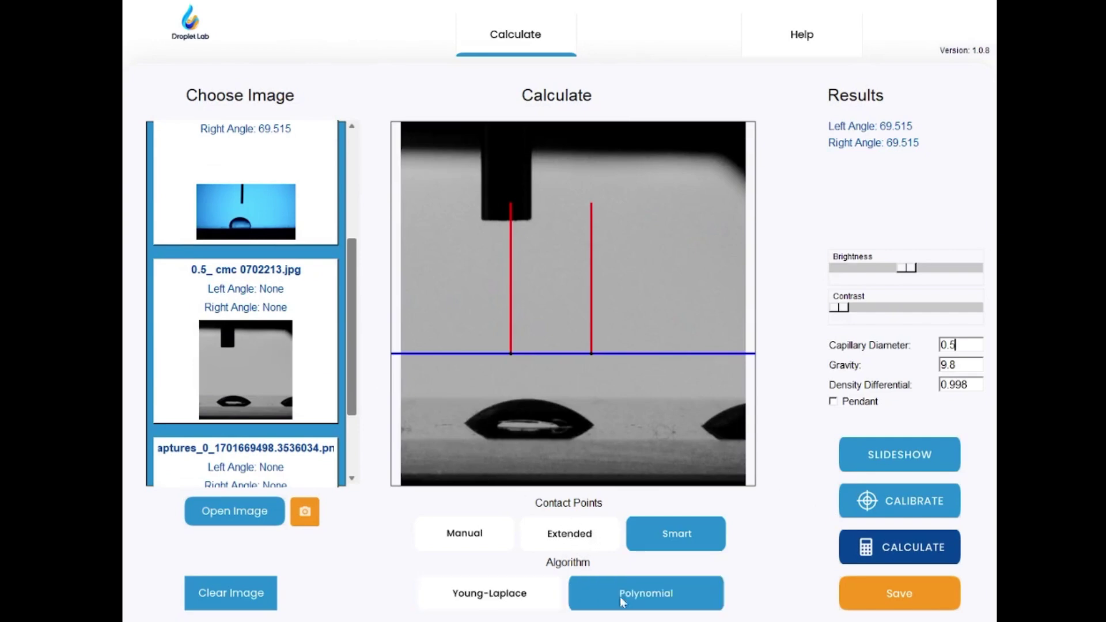
{"action": "left_click", "coordinate": [558, 538]}
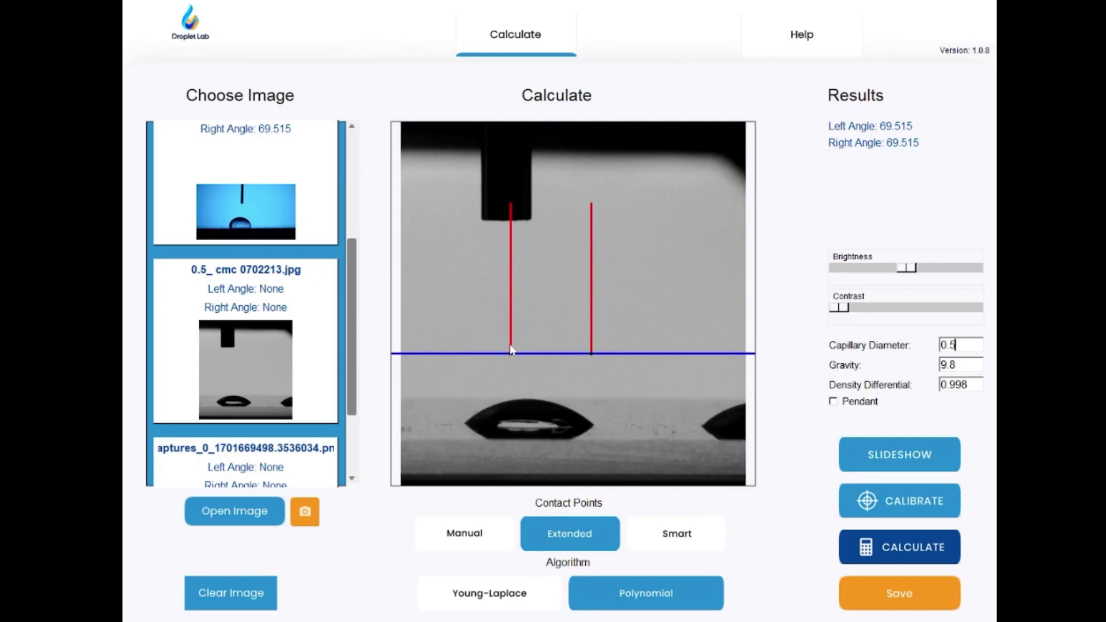
{"action": "left_click_drag", "start_coordinate": [511, 350], "coordinate": [461, 353]}
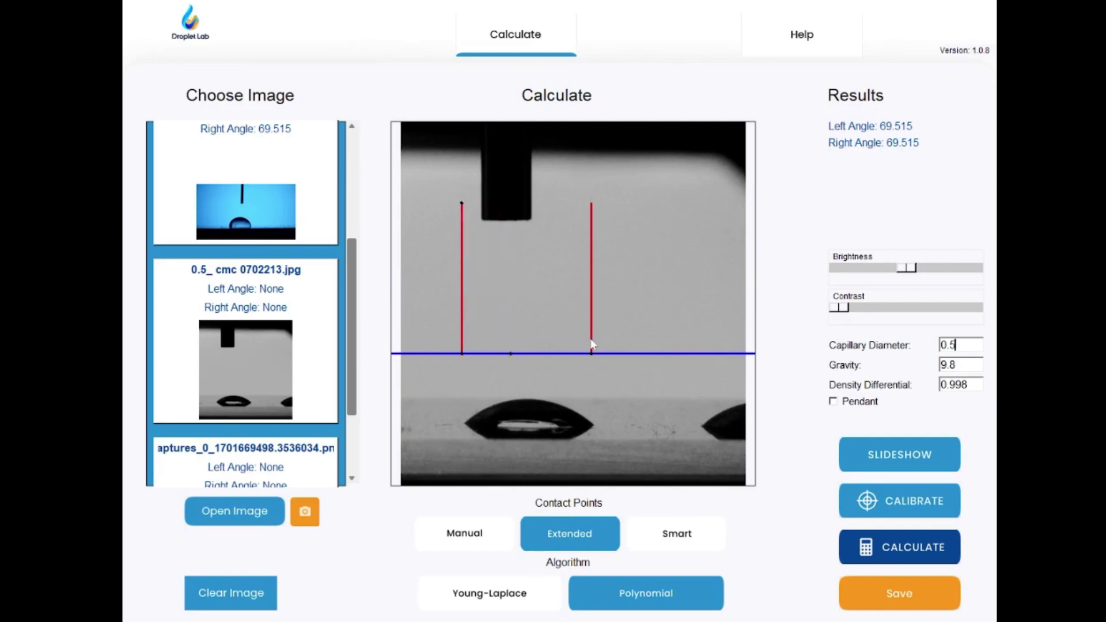
{"action": "mouse_move", "coordinate": [591, 347]}
{"action": "left_mouse_down"}
{"action": "mouse_move", "coordinate": [556, 425]}
{"action": "mouse_move", "coordinate": [594, 408]}
{"action": "left_mouse_up"}
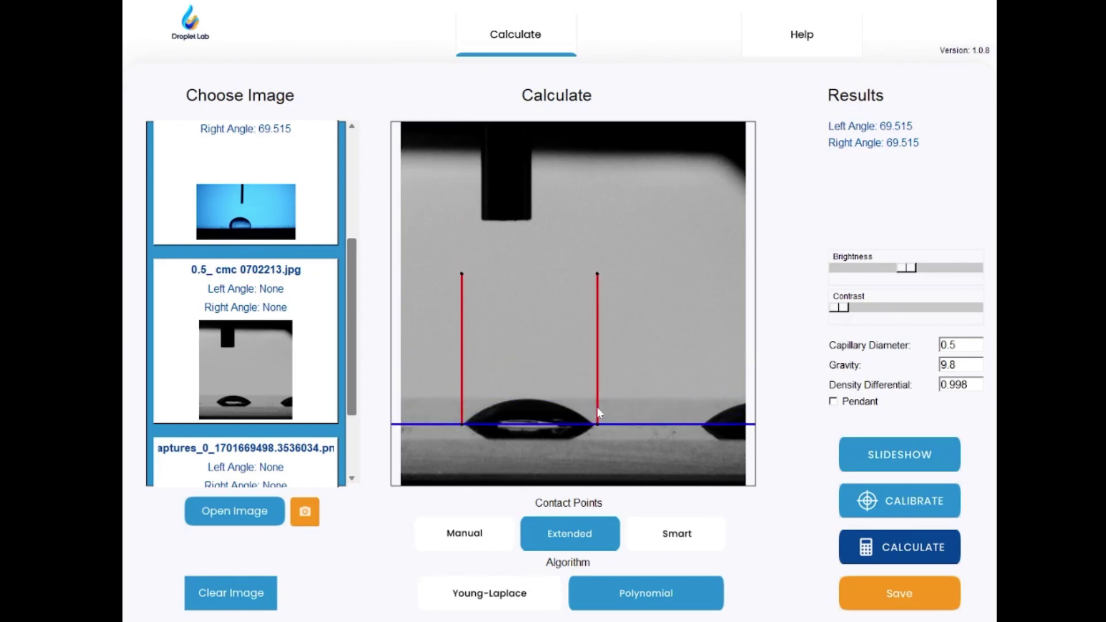
{"action": "left_click", "coordinate": [911, 536]}
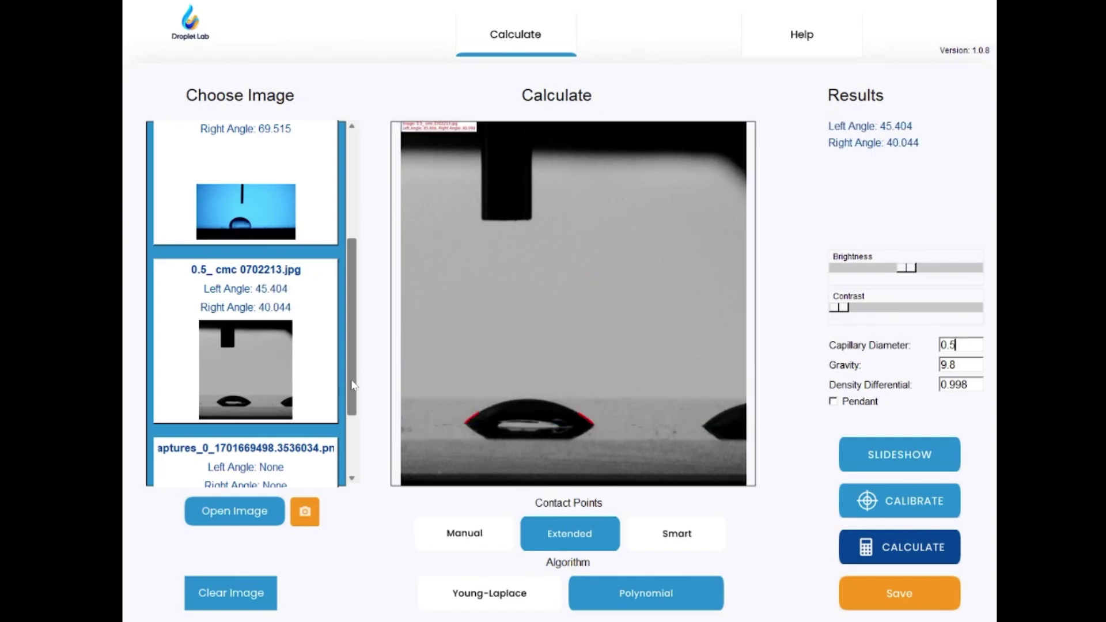
{"action": "scroll", "coordinate": [353, 387], "scroll_direction": "down", "scroll_amount": 2}
- Measure the last capture with Manual contact points and placed lines: 72.265° left, 68.544° right
{"action": "left_click", "coordinate": [248, 456]}
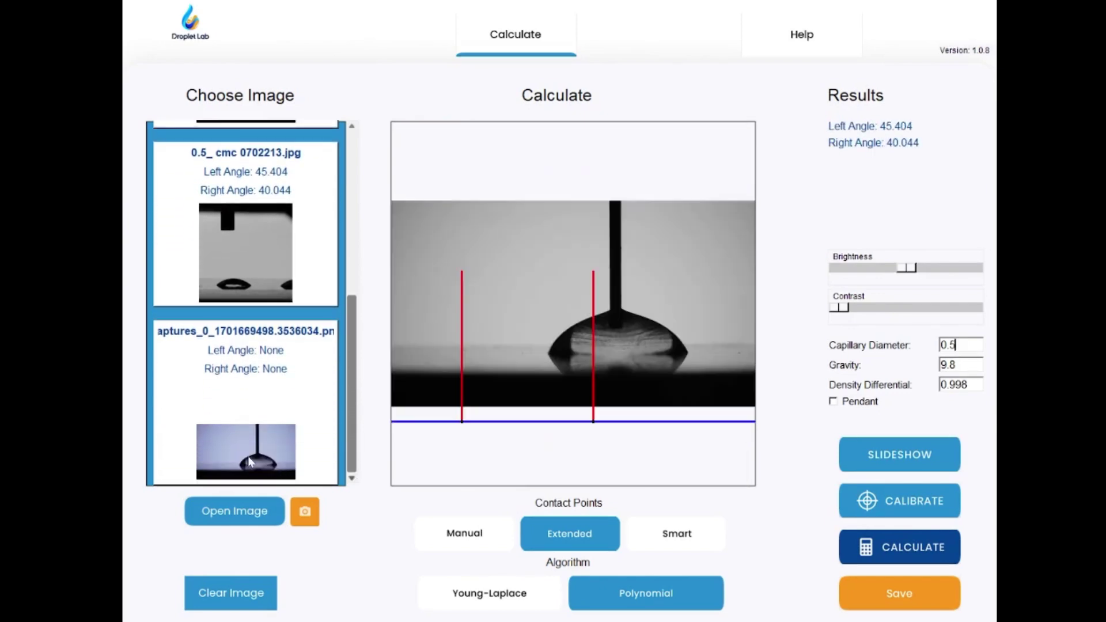
{"action": "left_click", "coordinate": [503, 530]}
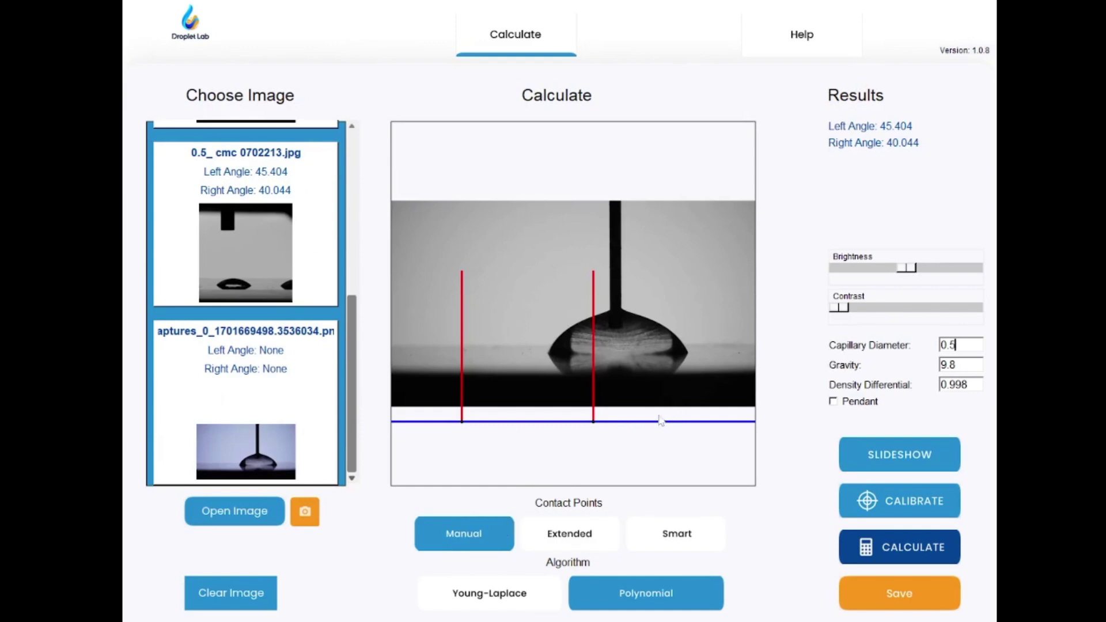
{"action": "left_click_drag", "start_coordinate": [658, 427], "coordinate": [668, 353]}
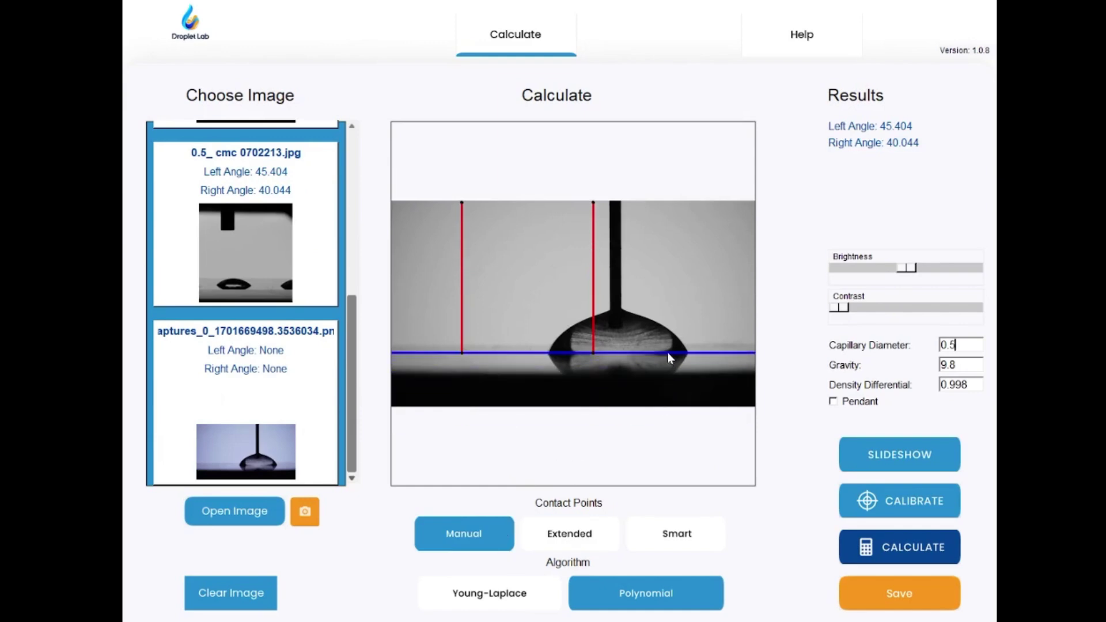
{"action": "left_click_drag", "start_coordinate": [595, 320], "coordinate": [686, 323]}
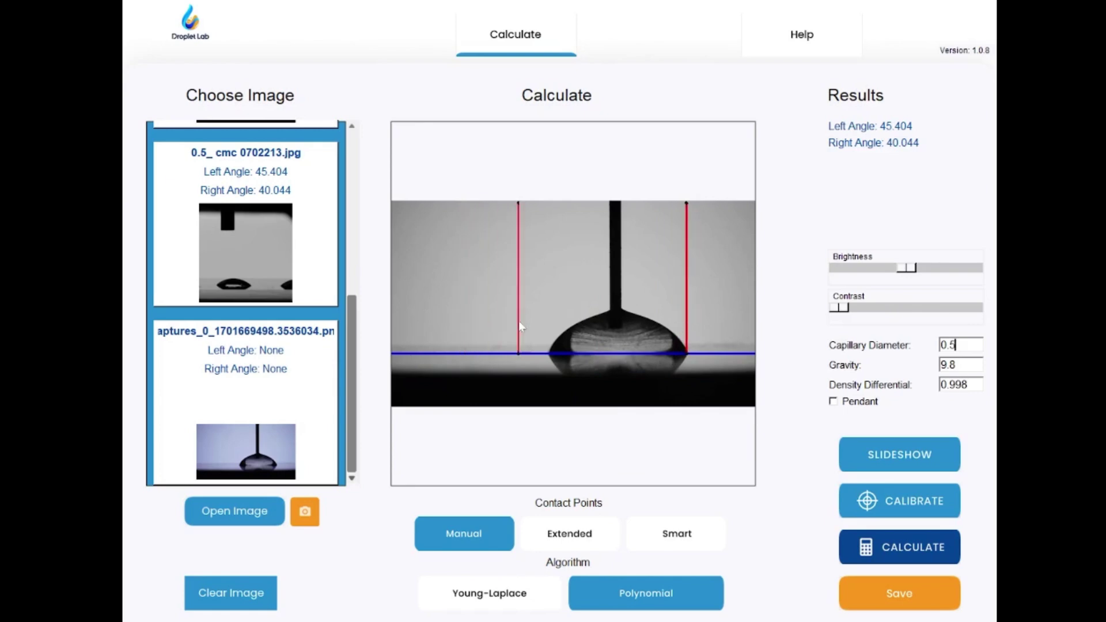
{"action": "left_click_drag", "start_coordinate": [520, 327], "coordinate": [549, 327]}
{"action": "left_click_drag", "start_coordinate": [604, 354], "coordinate": [599, 351]}
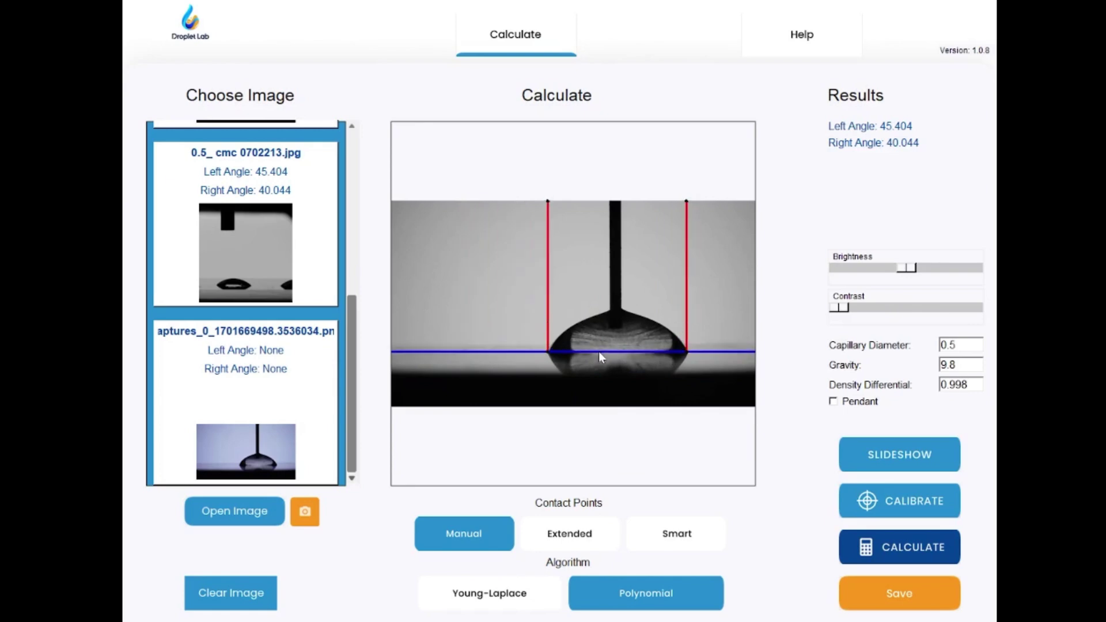
{"action": "left_click", "coordinate": [917, 556]}
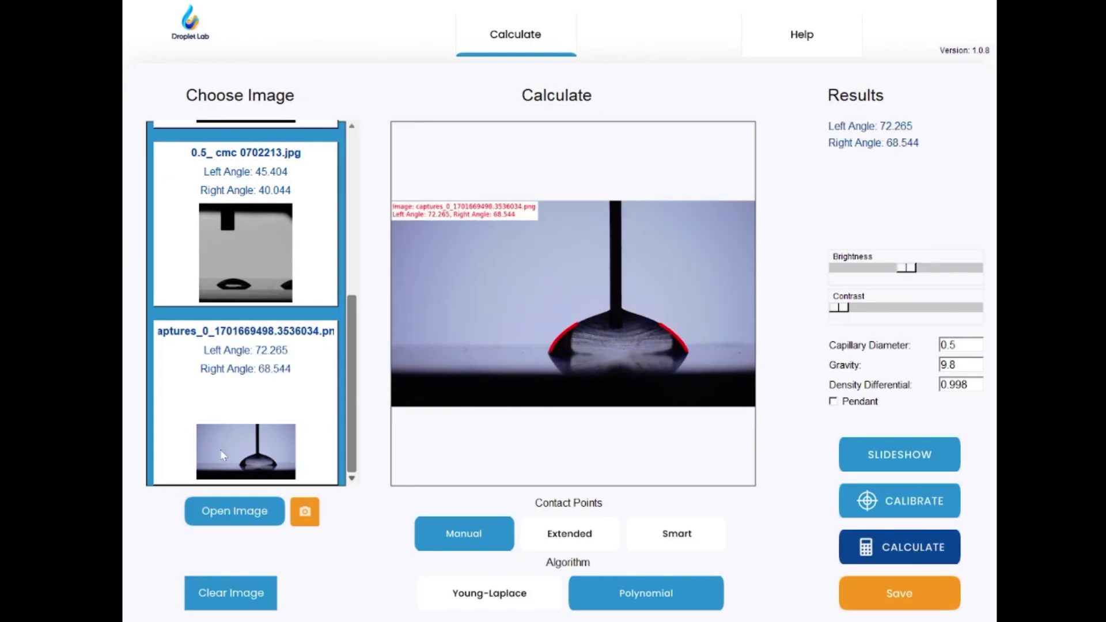
{"action": "left_click_drag", "start_coordinate": [353, 445], "coordinate": [355, 239]}
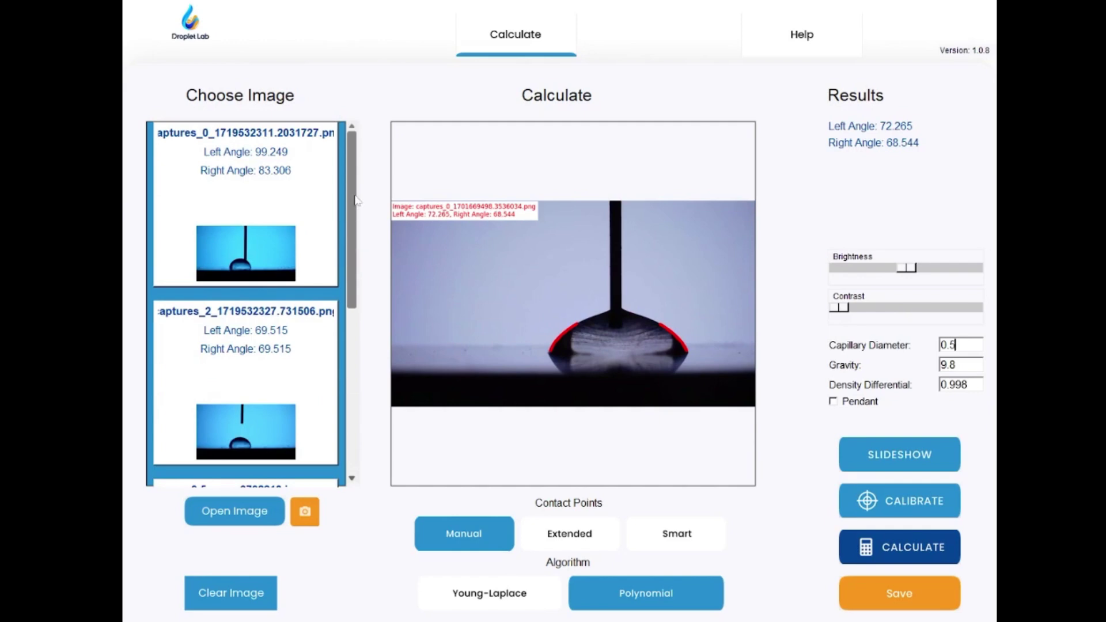
- Reopen the first capture, shift its left line and baseline, and raise brightness and contrast
{"action": "left_click", "coordinate": [245, 270]}
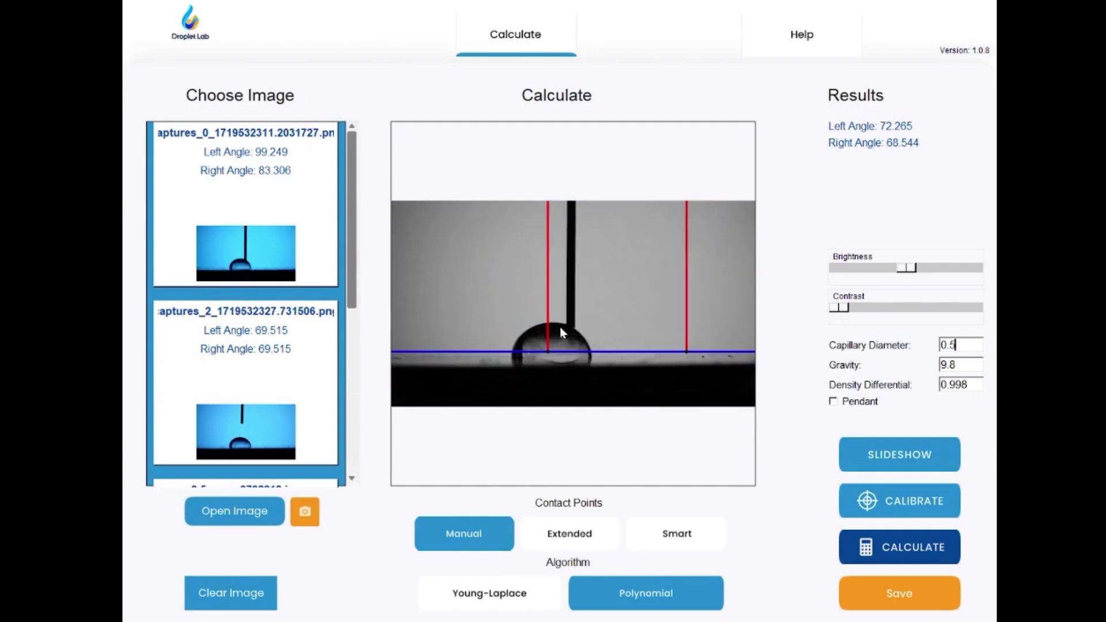
{"action": "left_click_drag", "start_coordinate": [548, 318], "coordinate": [469, 323]}
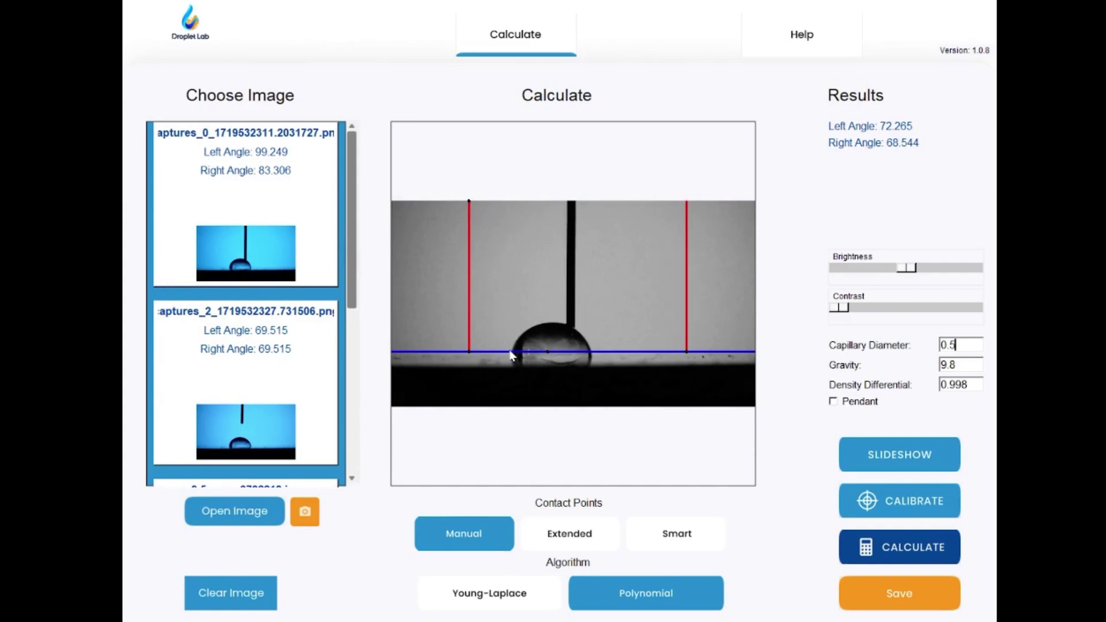
{"action": "left_click_drag", "start_coordinate": [512, 353], "coordinate": [511, 381]}
{"action": "left_click_drag", "start_coordinate": [907, 268], "coordinate": [918, 271]}
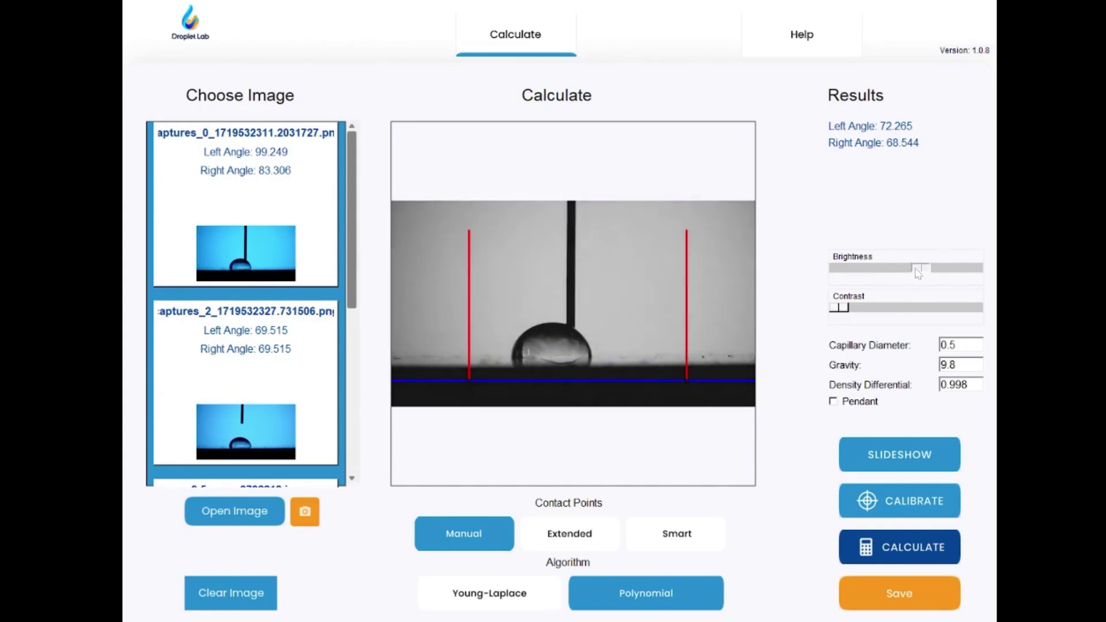
{"action": "left_click_drag", "start_coordinate": [841, 308], "coordinate": [890, 311]}
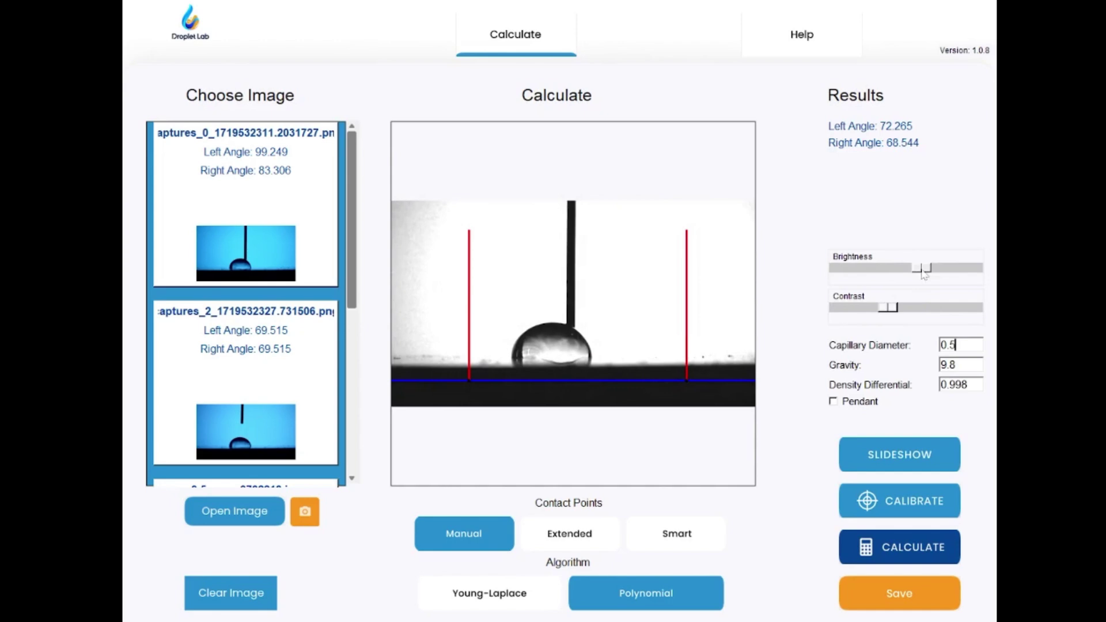